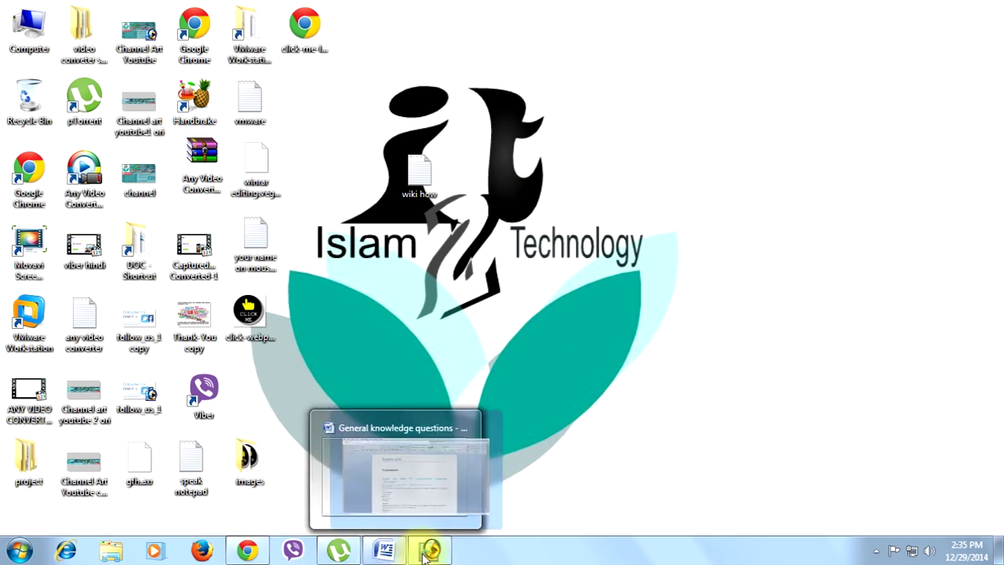
Restore Photoshop and open click.jpg, the black CLICK ME button image, via File > Open
click(428, 549)
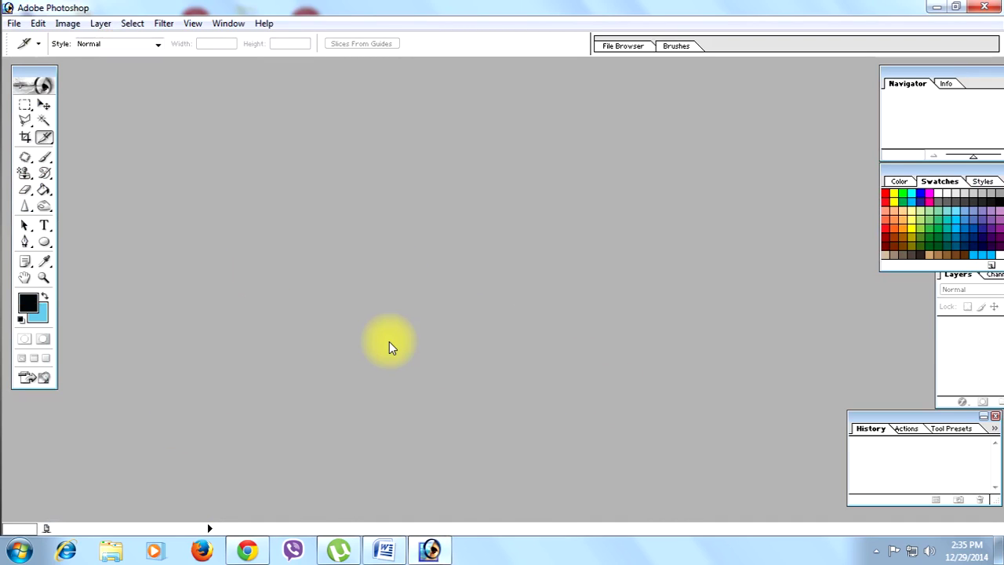
click(14, 23)
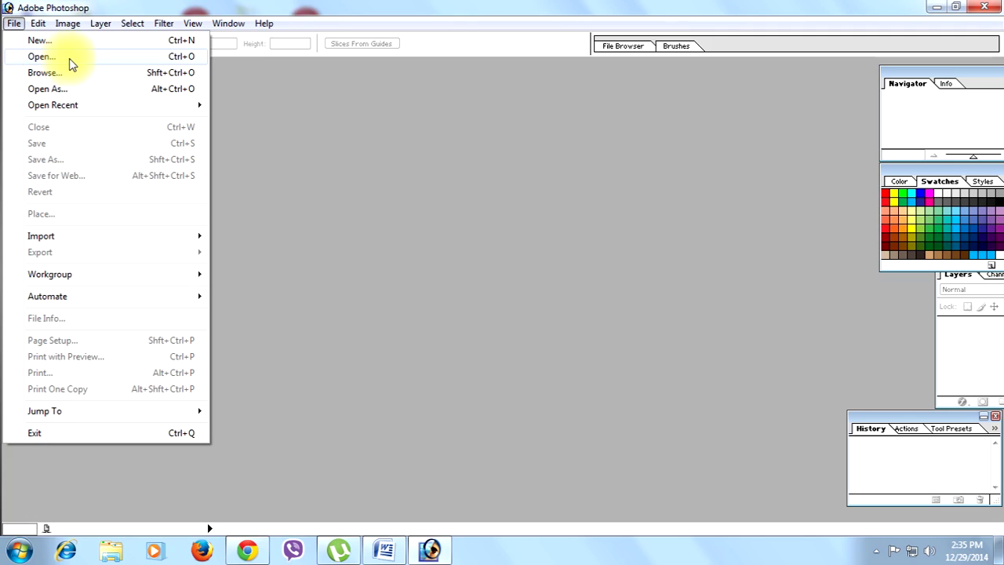
click(71, 61)
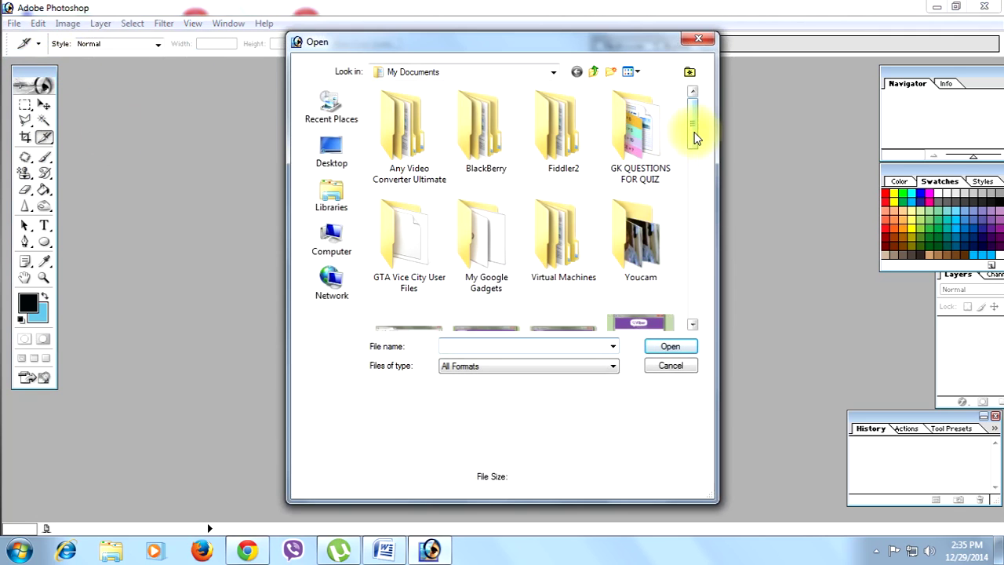
drag(694, 138, 698, 230)
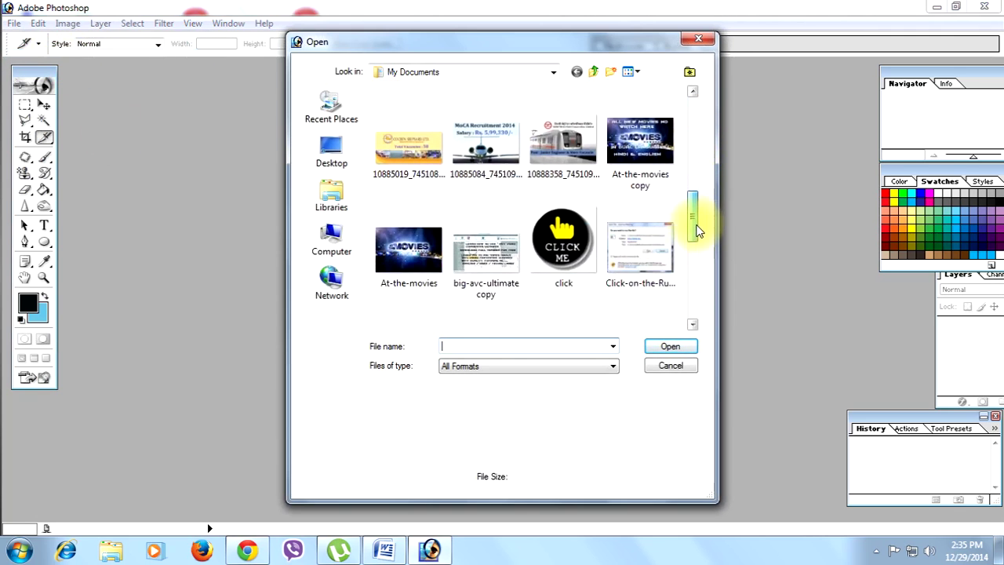
click(556, 235)
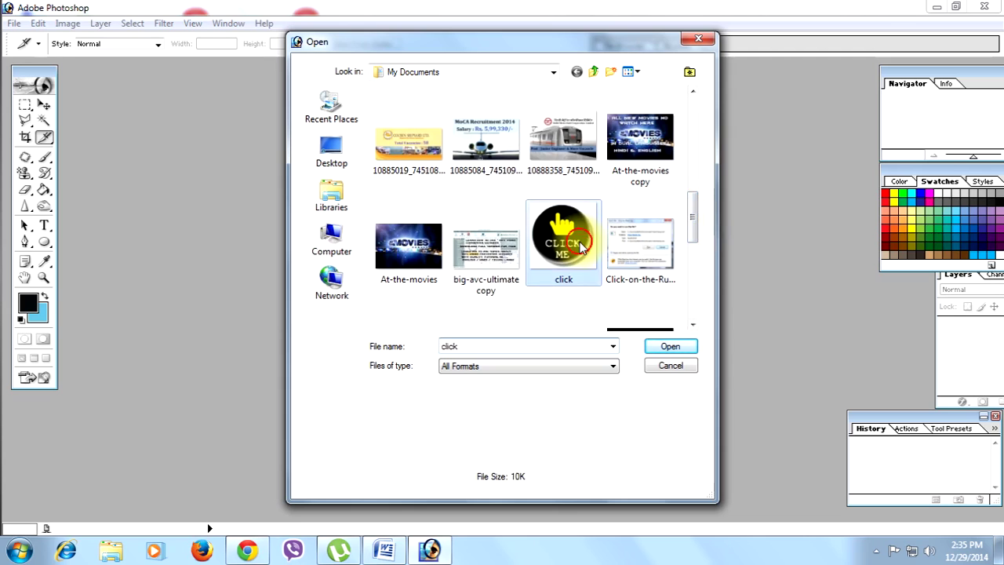
click(670, 347)
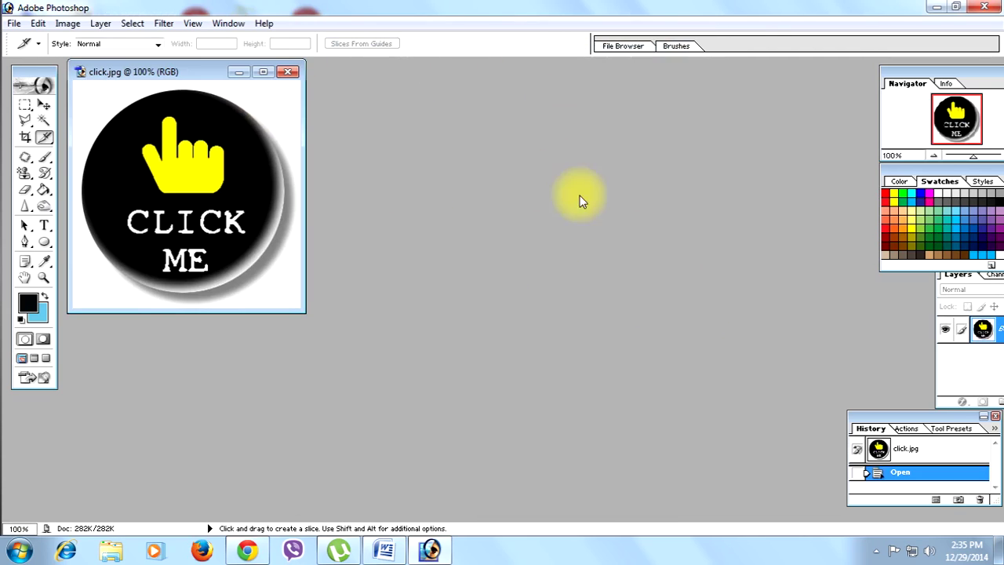
Maximize the document window and select the Slice Tool
click(263, 72)
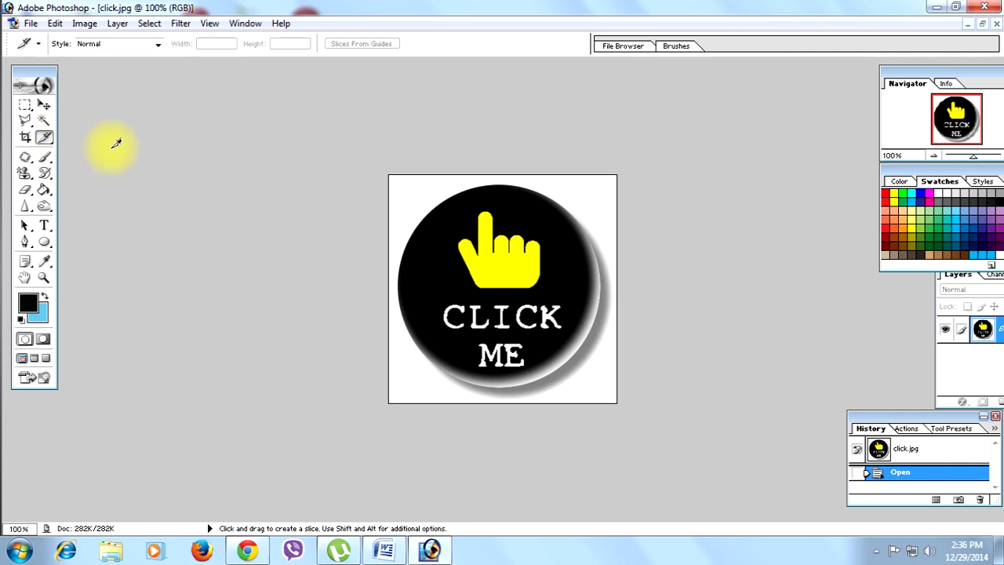
click(47, 142)
click(48, 142)
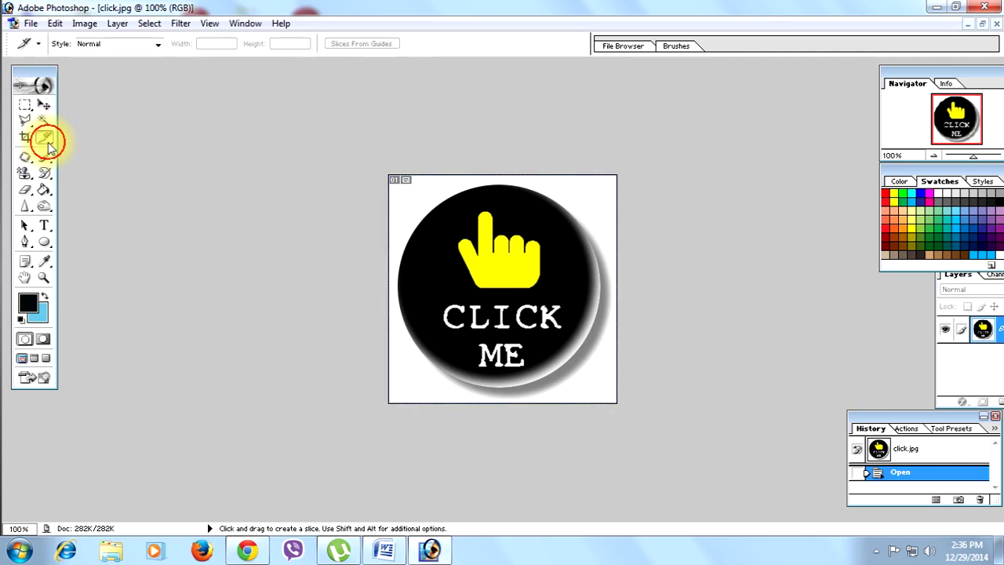
right_click(47, 141)
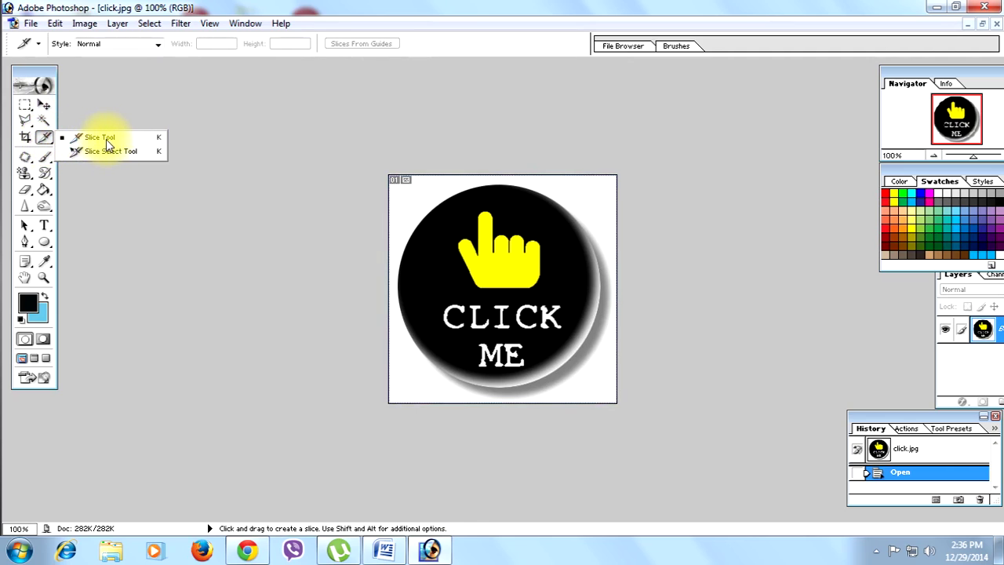
click(96, 139)
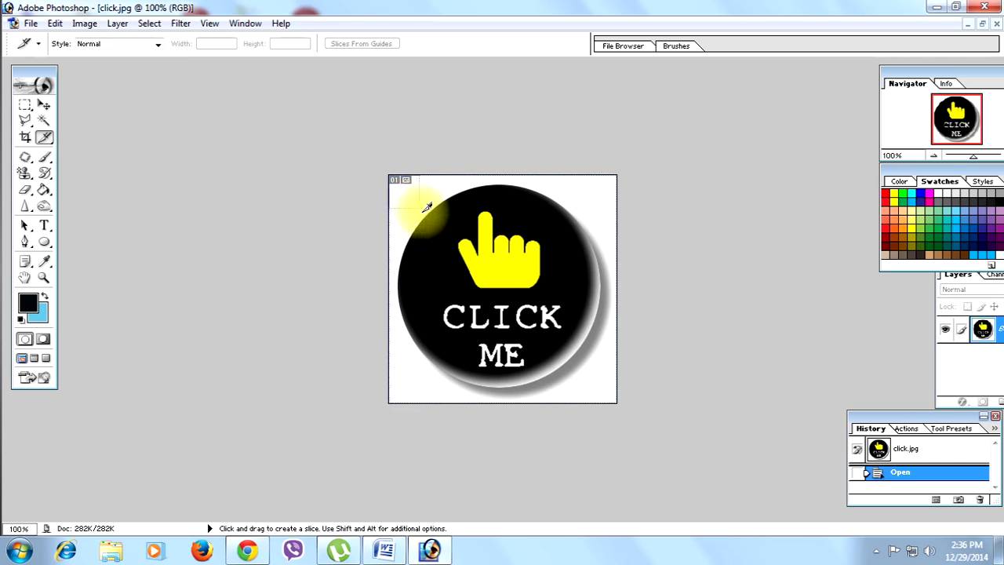
Delete the trial slices and draw one slice from the image's top-left to bottom-right corner
click(471, 314)
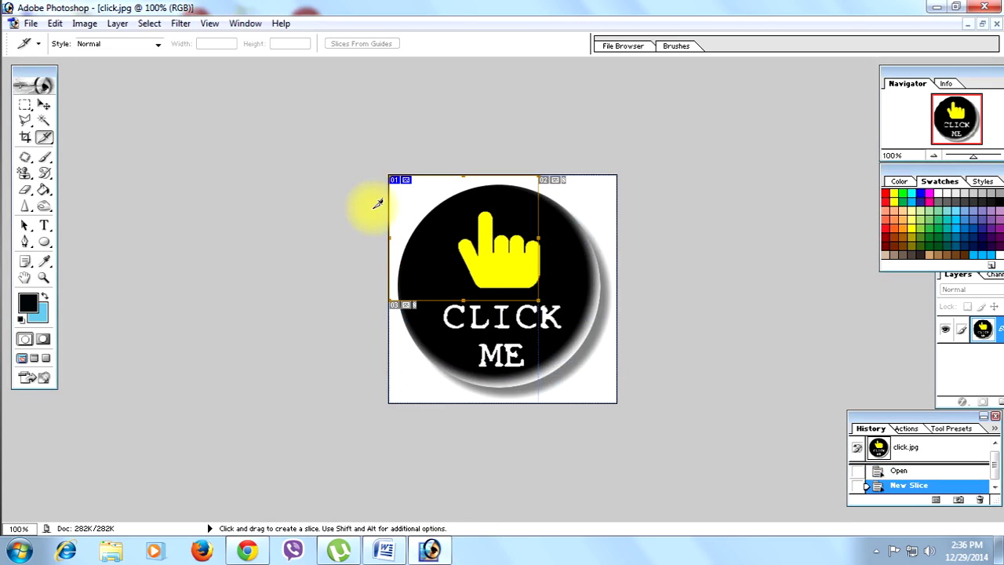
right_click(445, 190)
click(463, 197)
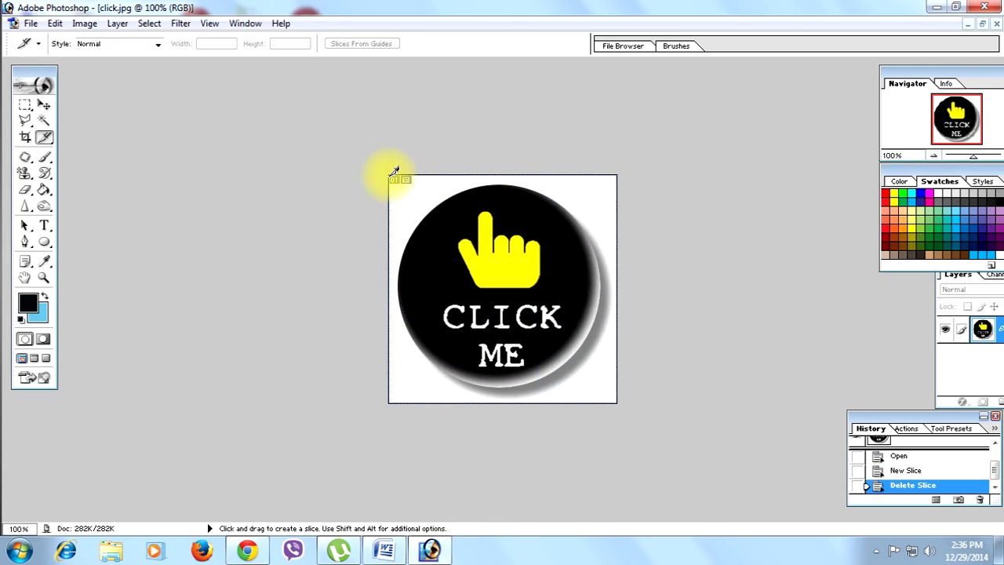
drag(391, 177, 585, 367)
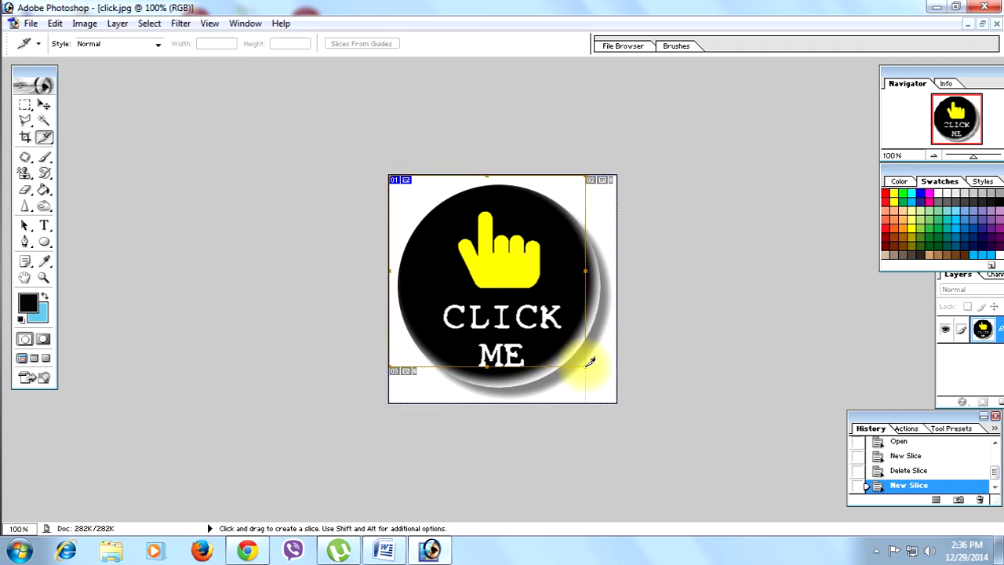
right_click(437, 177)
click(443, 194)
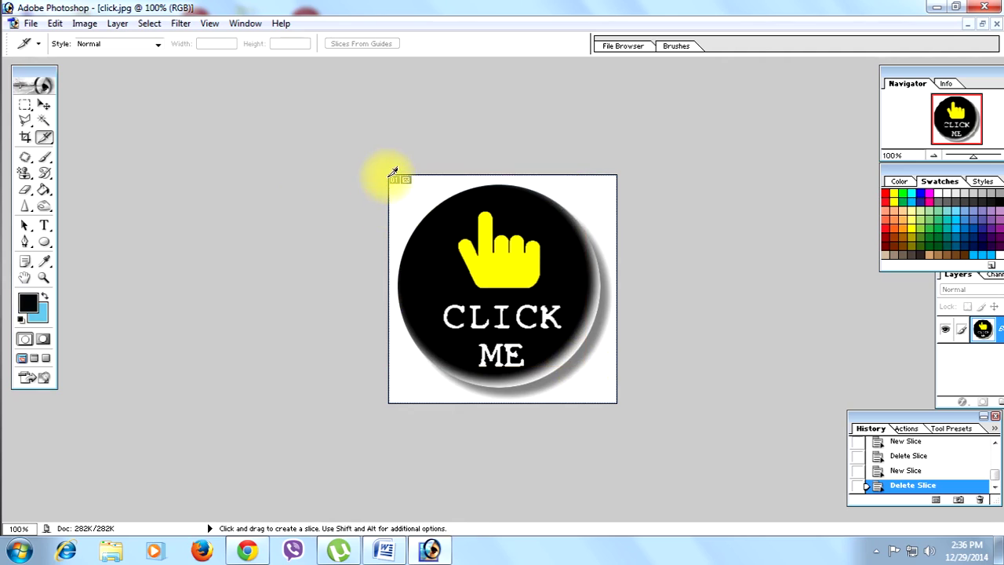
drag(390, 177, 618, 398)
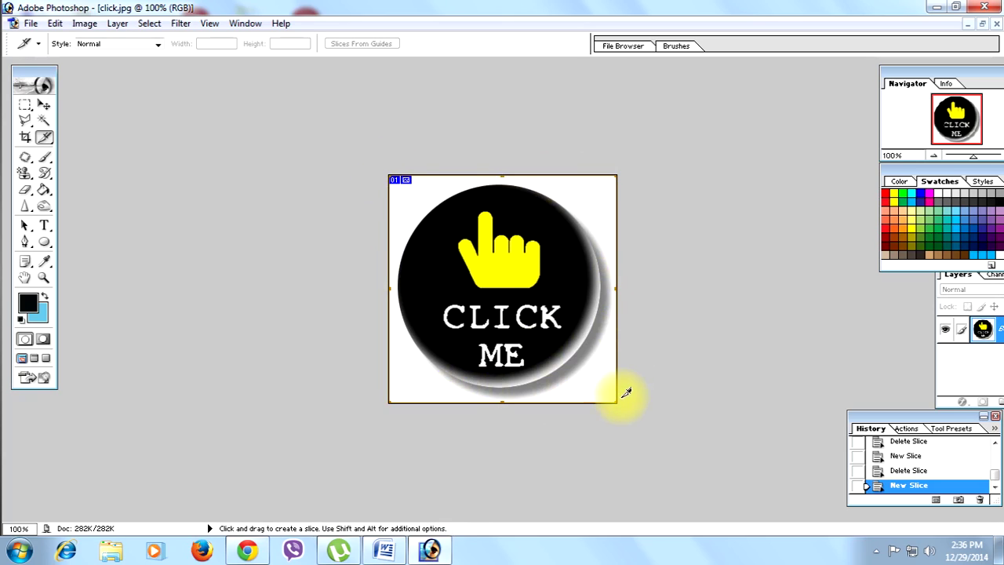
In the slice's Slice Options, rename it from click_01 to 'Image hyper logo'
right_click(513, 235)
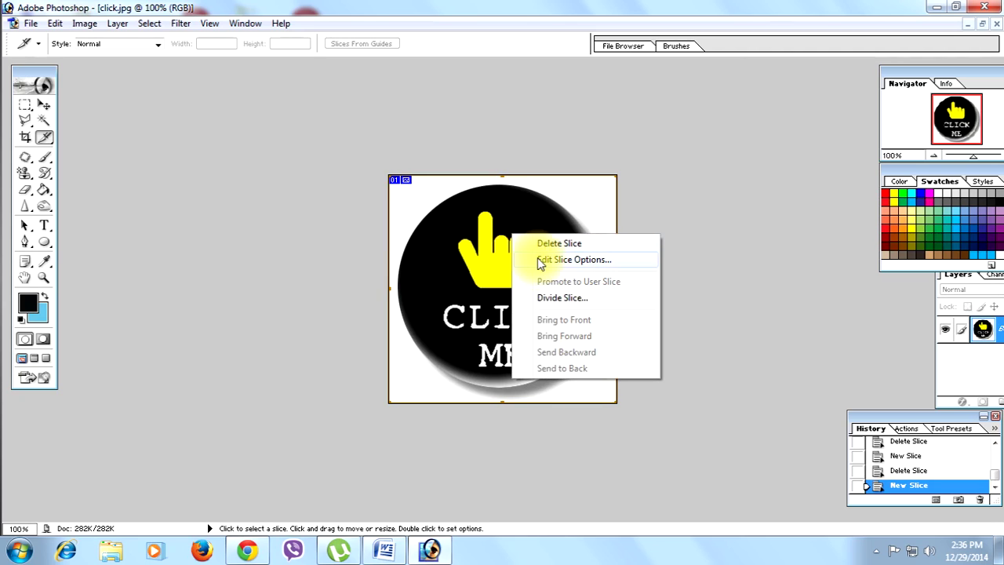
click(606, 266)
drag(466, 206, 426, 186)
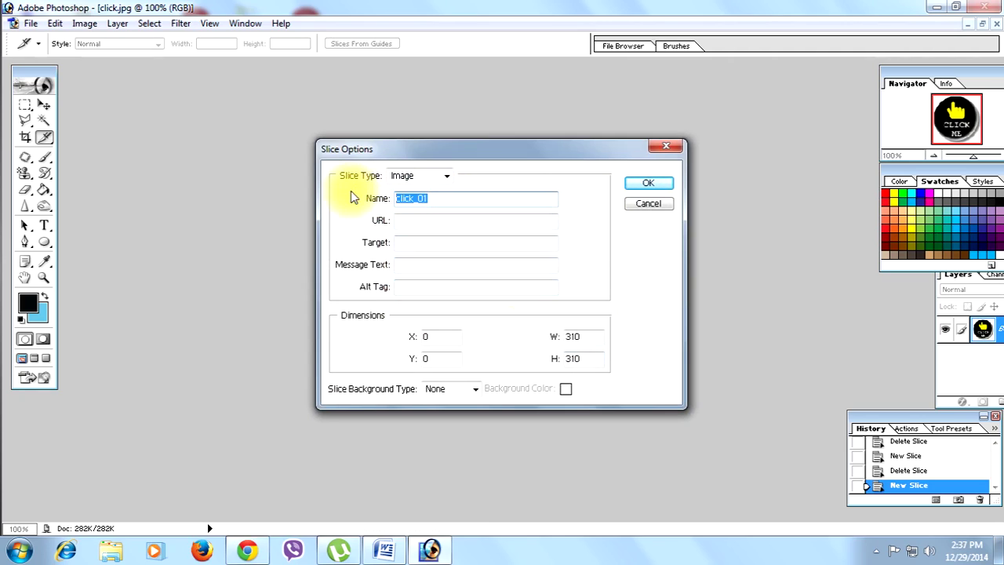
text(Ima)
text(ge hyper)
text( logo)
click(424, 224)
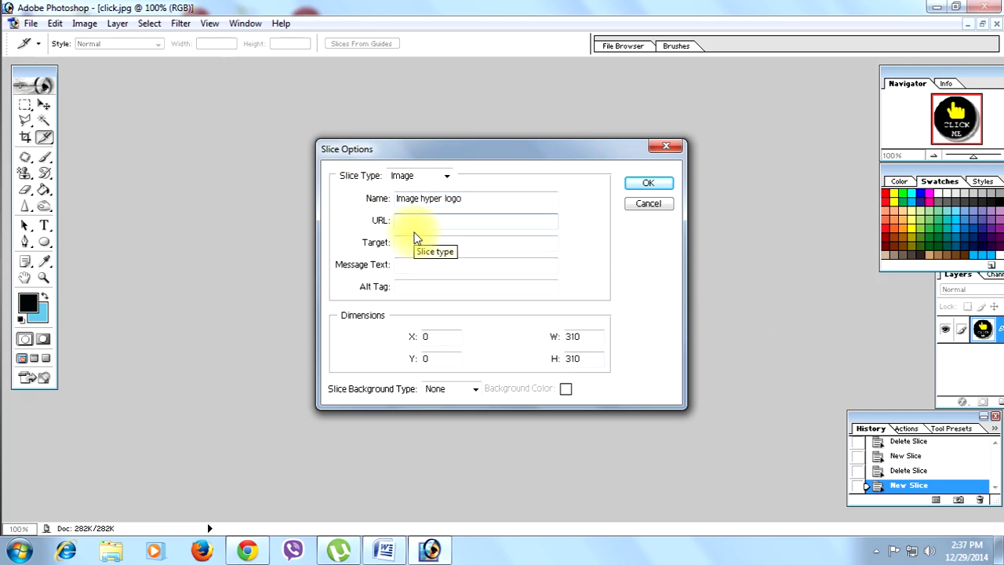
text(http)
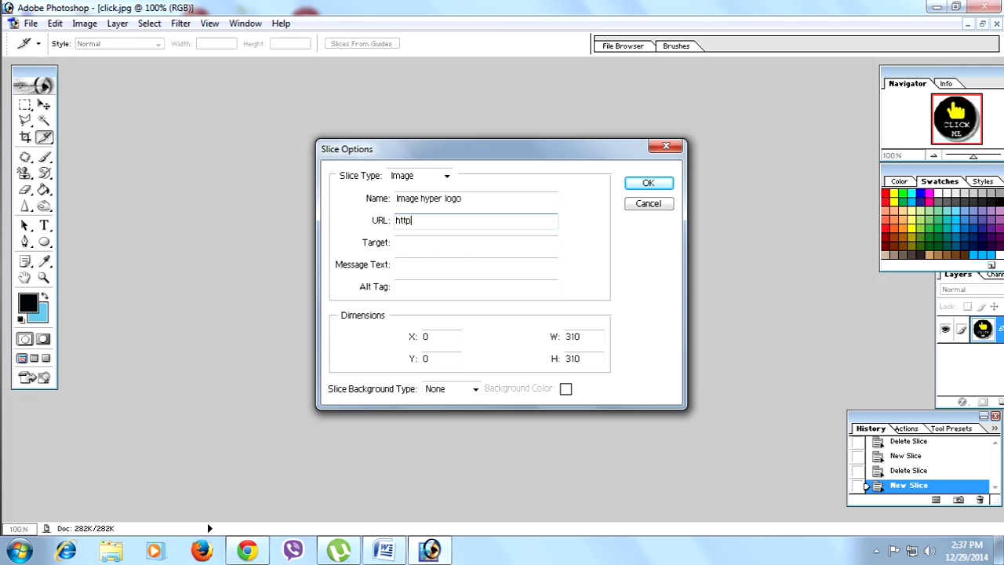
text(://)
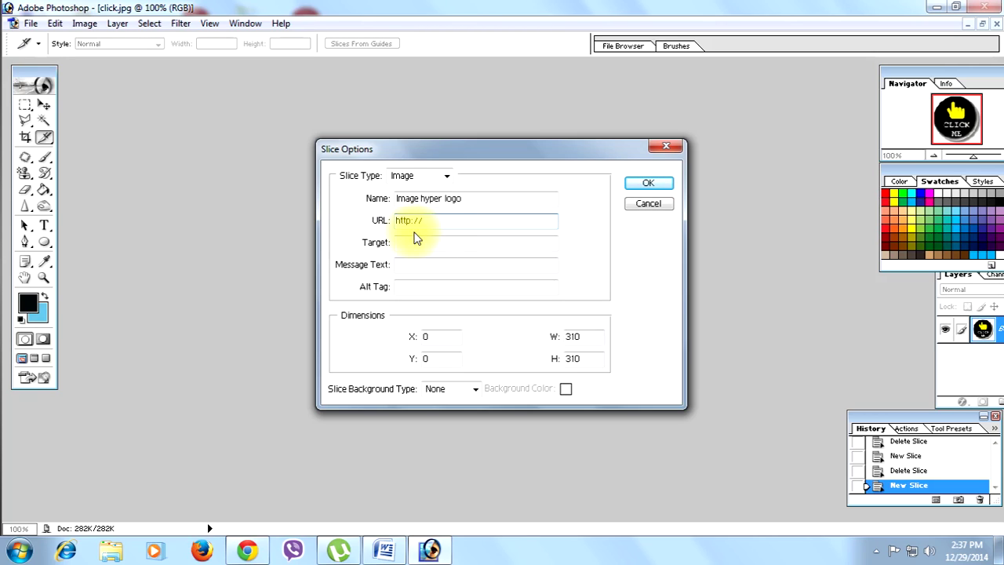
text(www.is)
text(lam2tech)
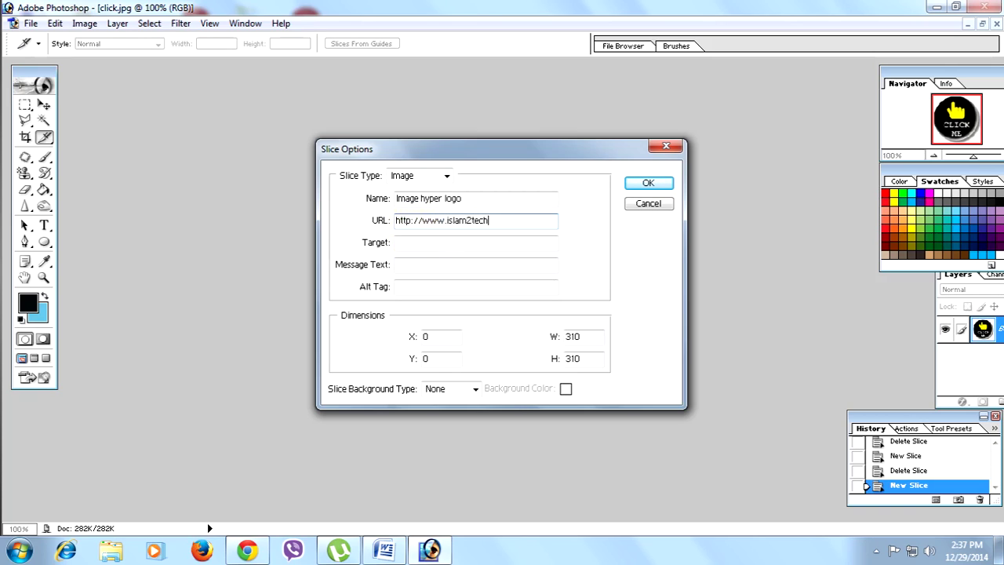
text(.wordp)
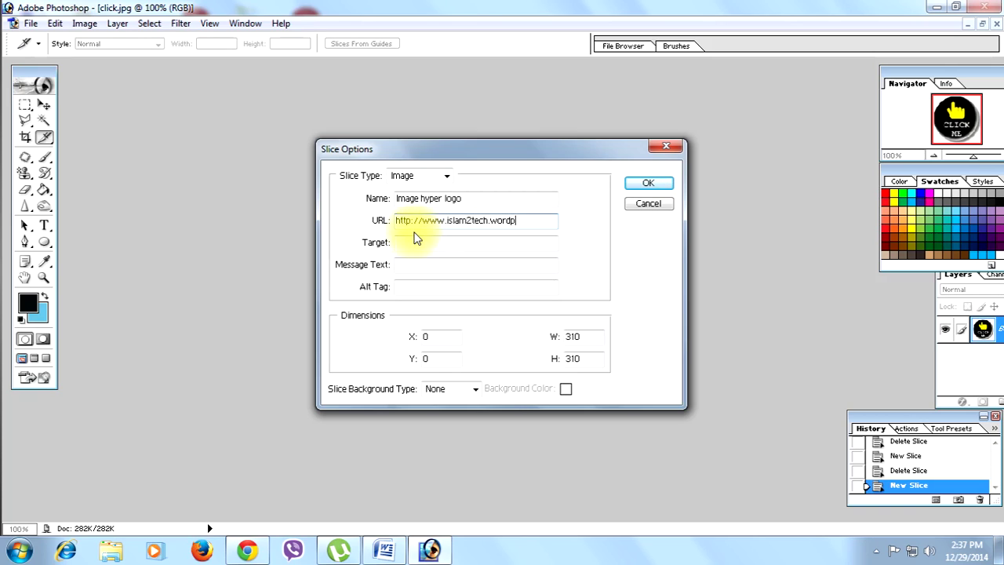
text(ress.com/)
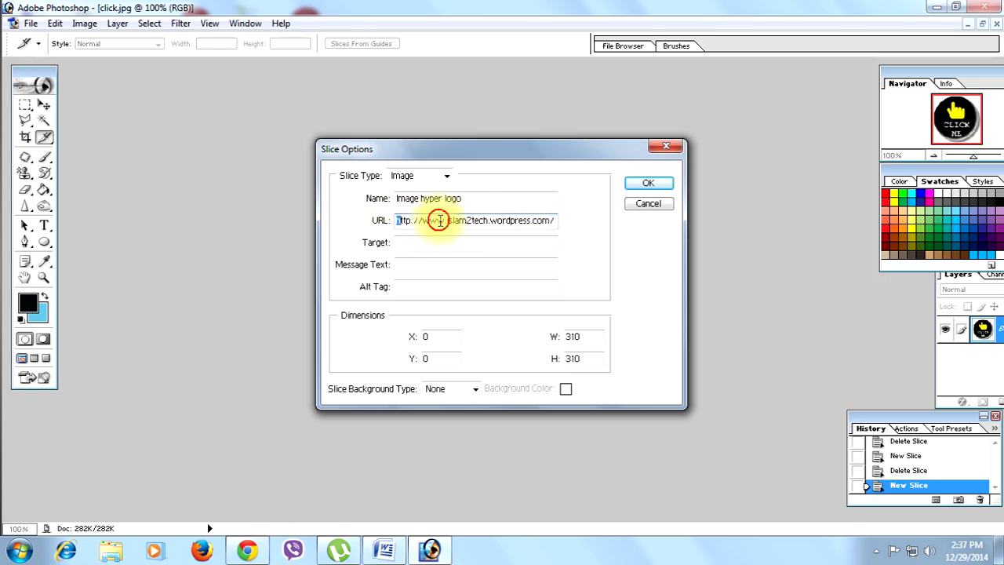
drag(400, 220, 560, 218)
click(555, 220)
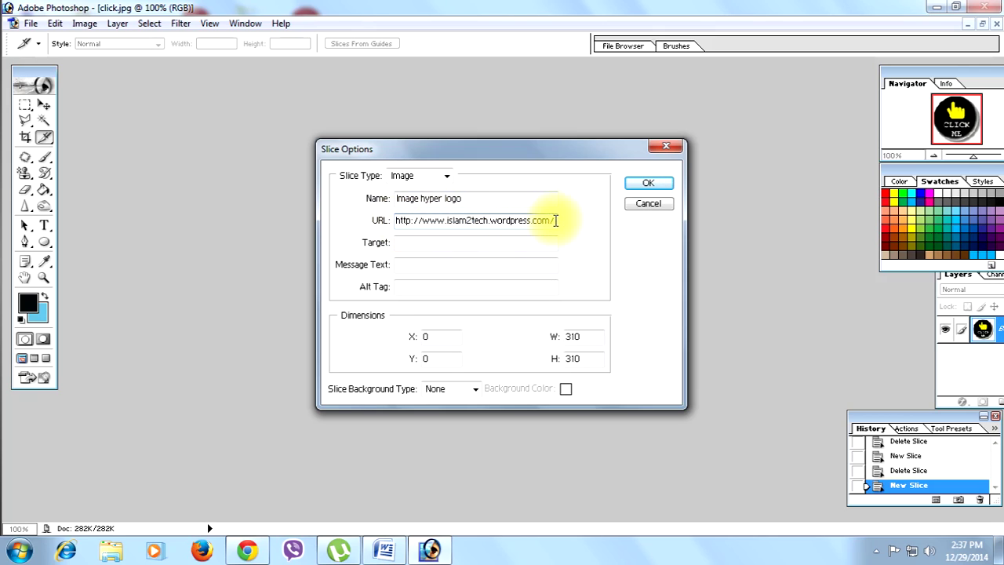
key(ctrl+shift+Left)
key(ctrl+shift+Left)
key(ctrl+shift+Left)
click(555, 221)
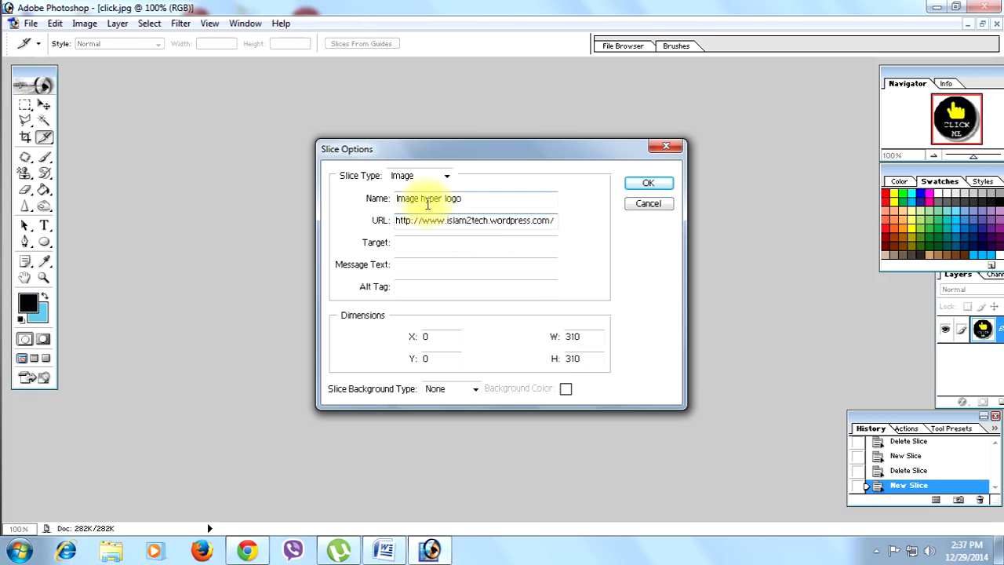
double_click(403, 221)
click(403, 222)
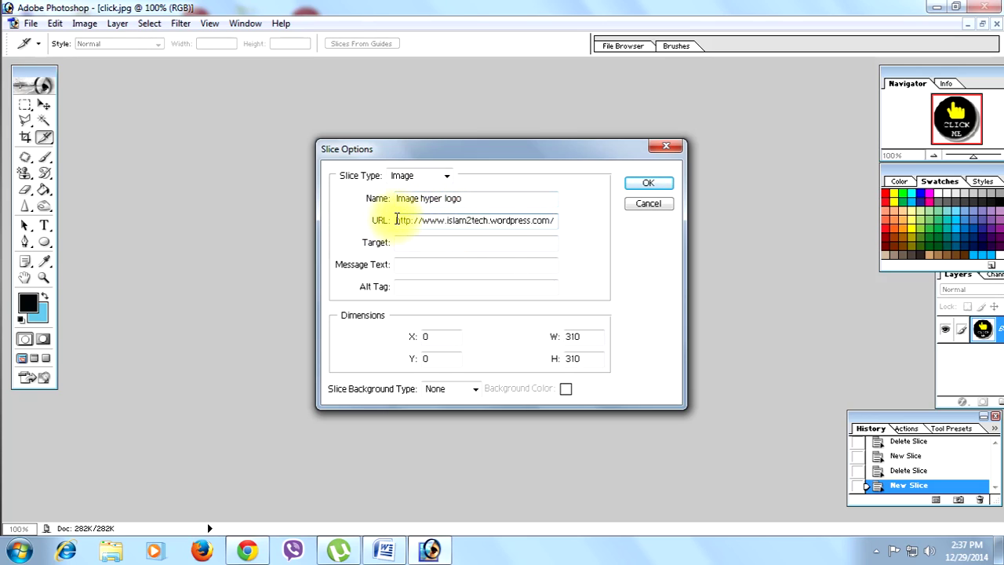
drag(396, 220, 555, 221)
click(554, 221)
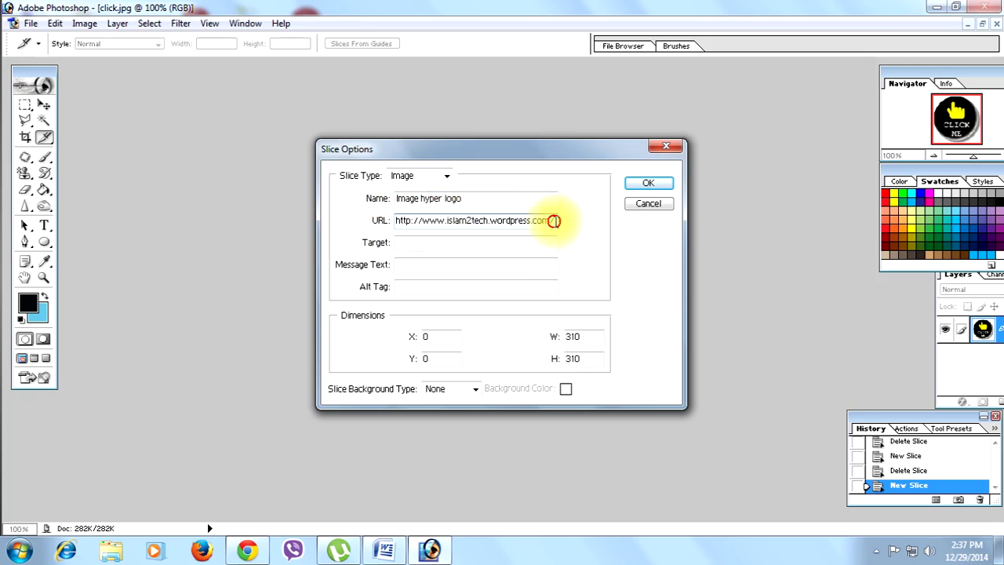
text(/)
click(648, 185)
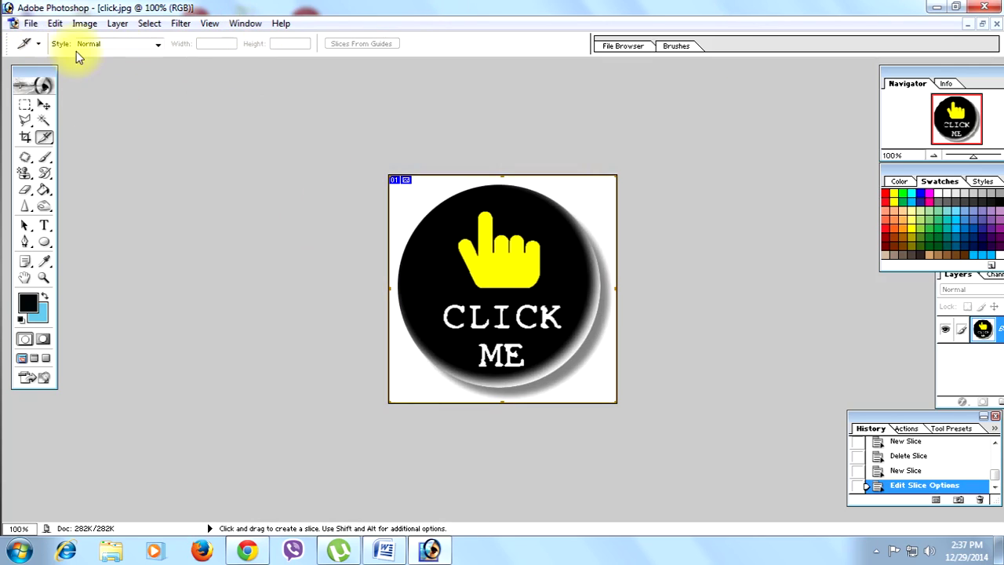
Export the image with Save for Web, keeping GIF as the output format
click(32, 24)
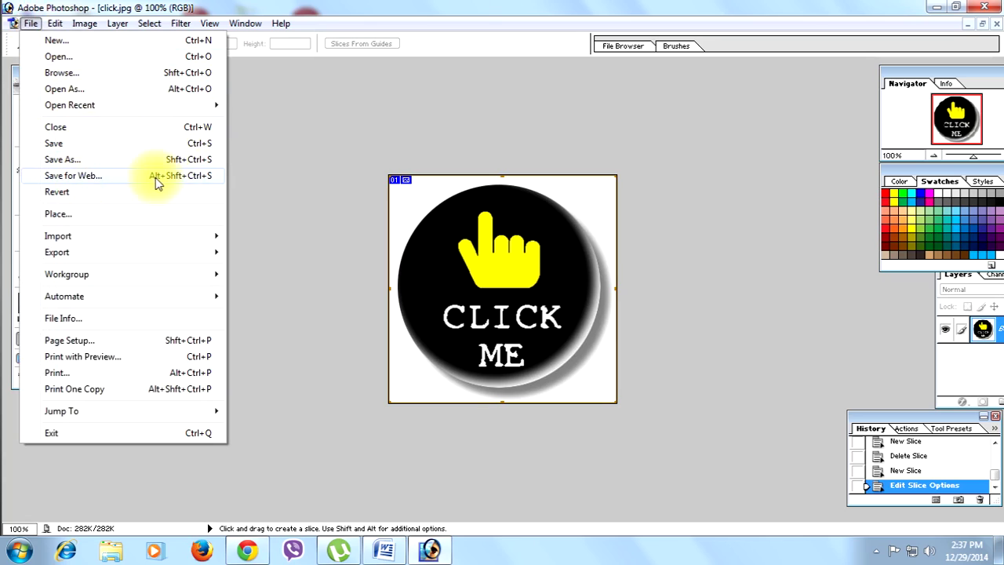
click(104, 177)
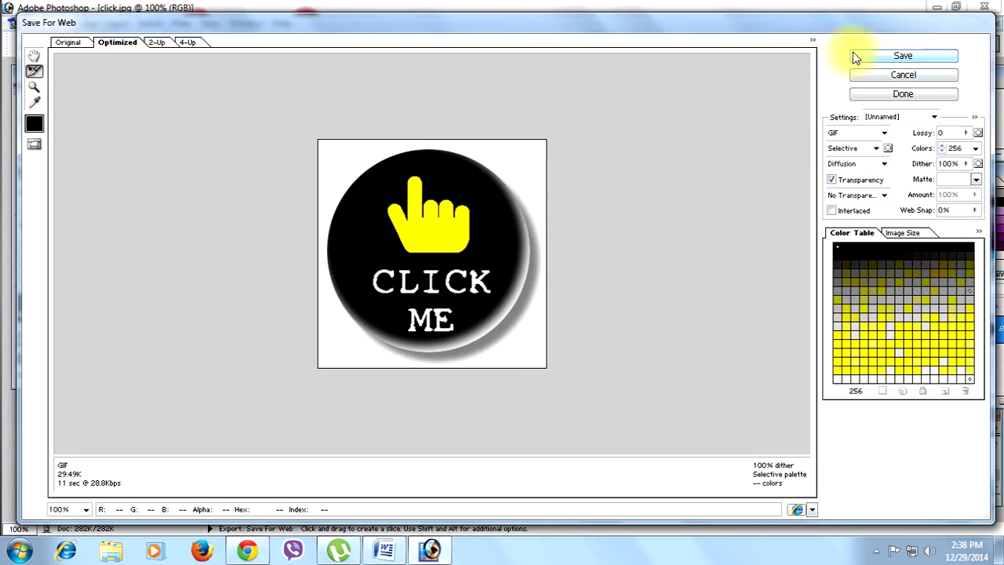
click(884, 133)
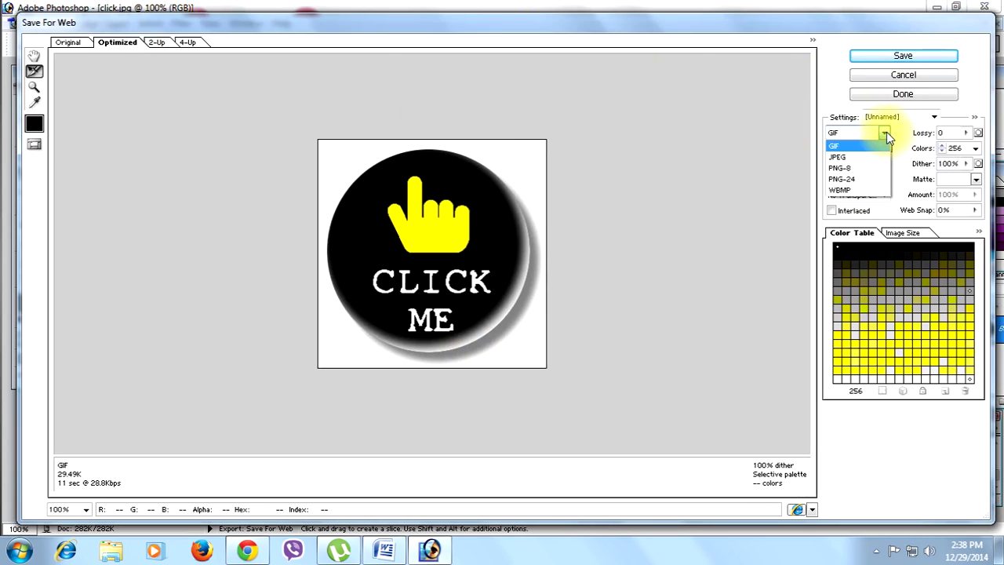
click(863, 144)
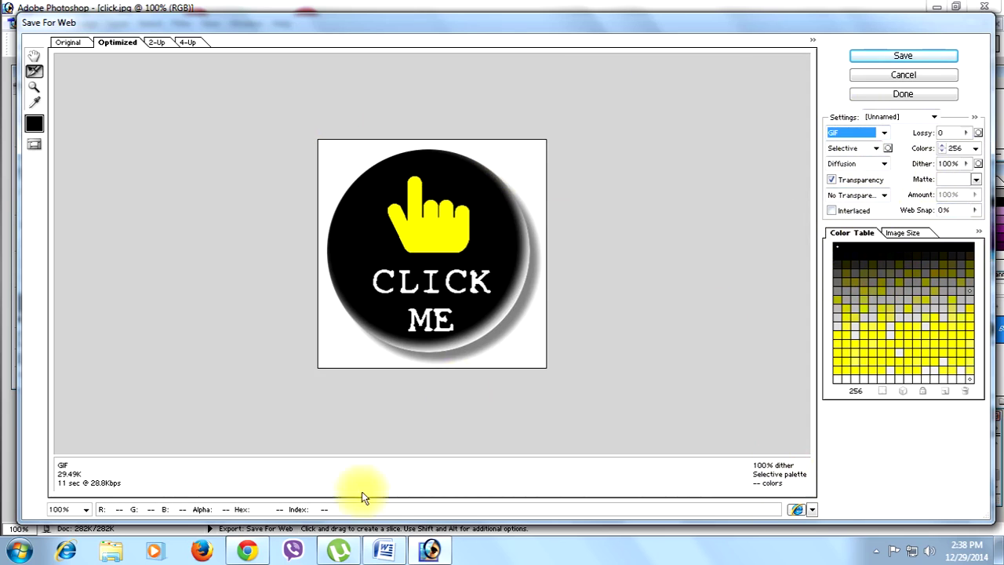
click(920, 57)
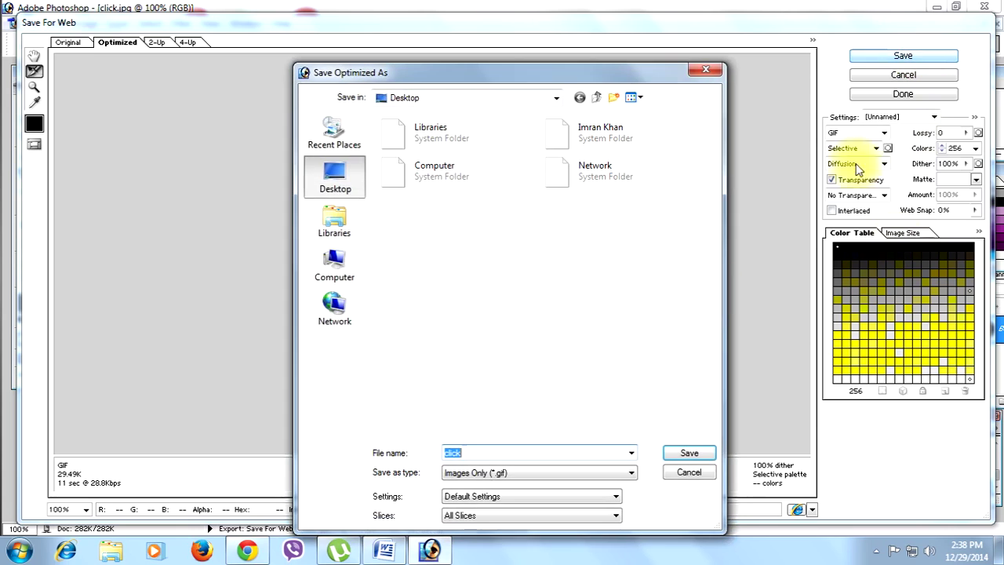
Save to the Desktop as 'hyperling logo' with type HTML and Images (*.html)
click(322, 174)
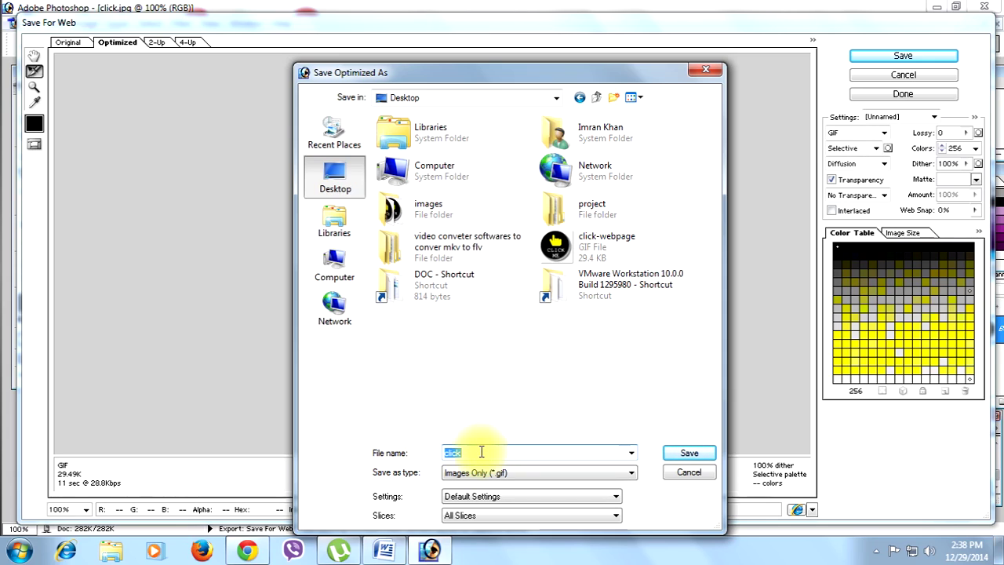
text(hy)
text(perling logo)
click(414, 480)
click(498, 473)
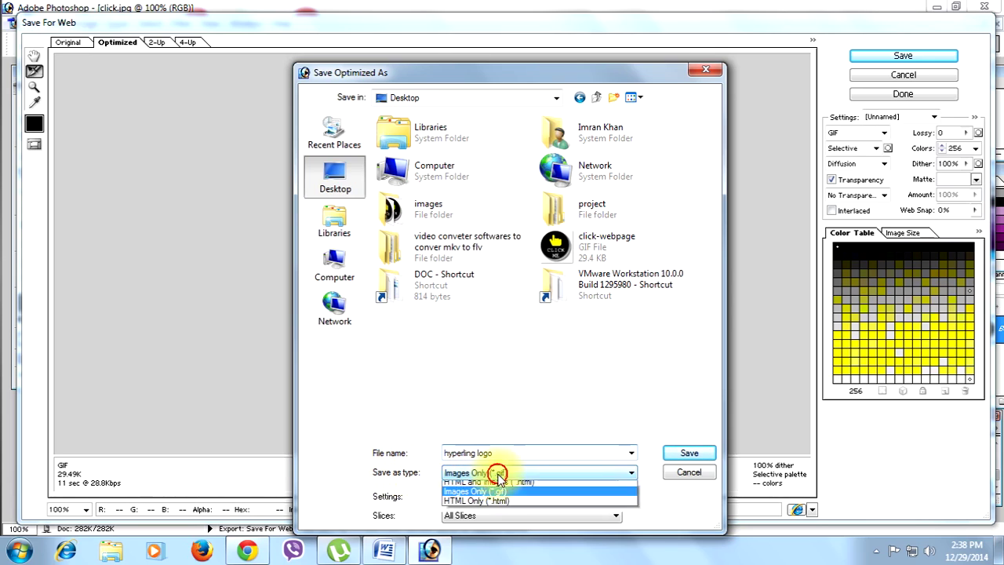
click(509, 472)
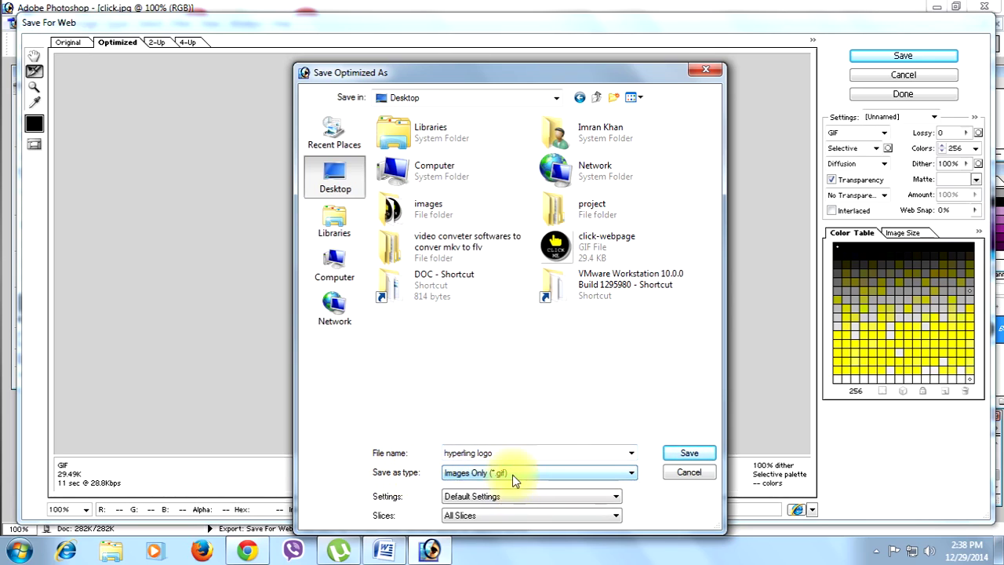
click(512, 474)
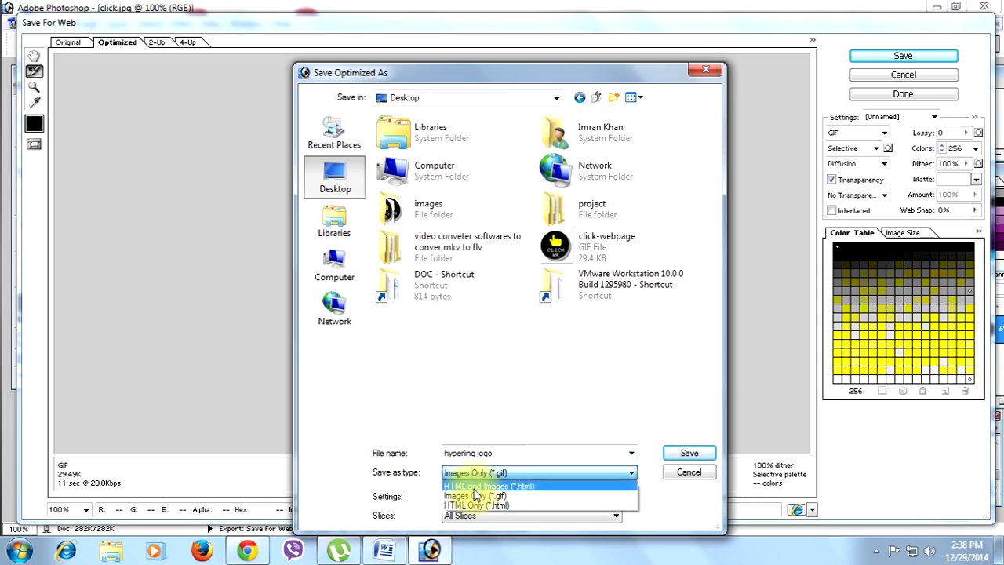
click(522, 487)
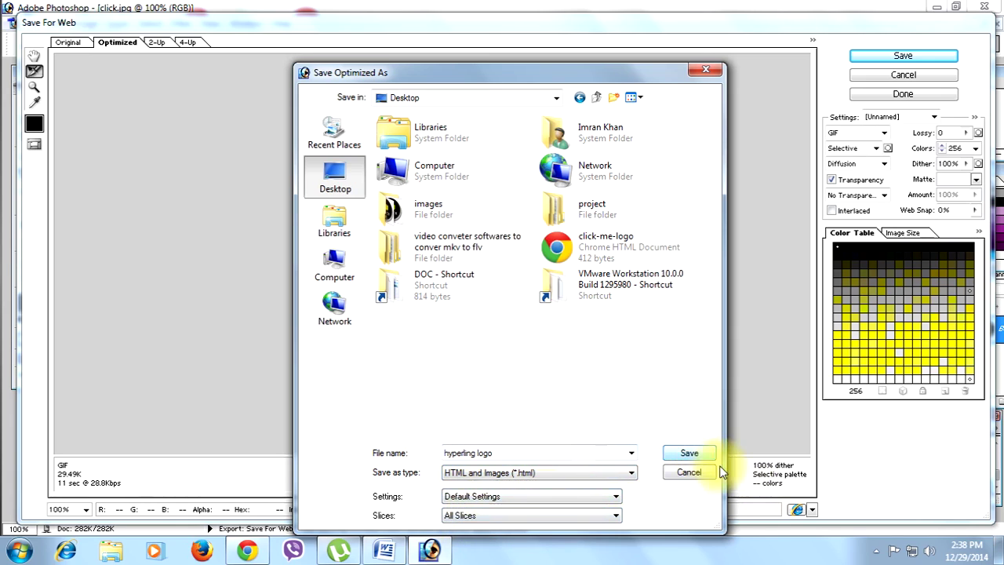
click(690, 453)
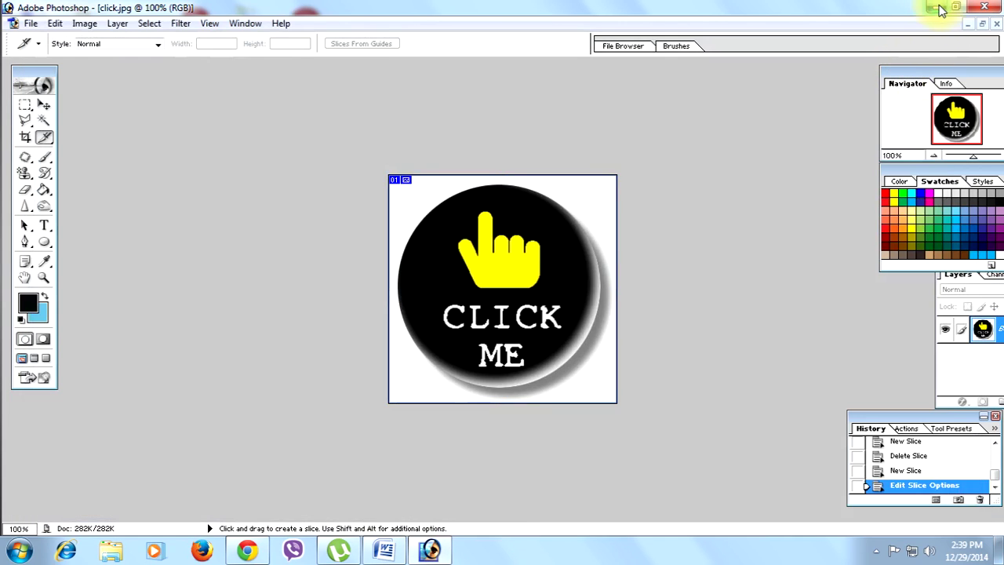
Minimize Photoshop, move the hyperling-logo HTML icon to the desktop centre, and open it
click(941, 7)
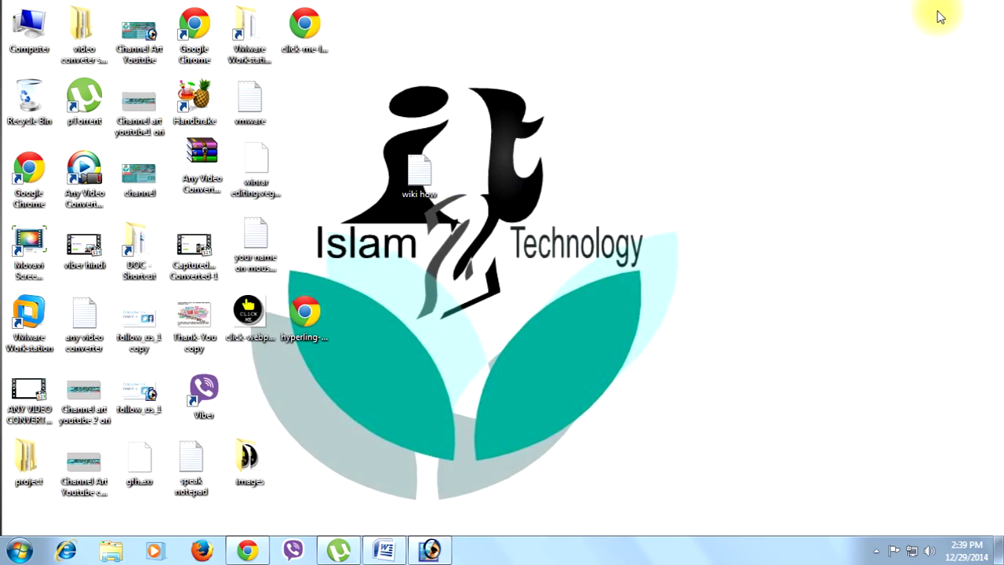
drag(305, 319, 652, 213)
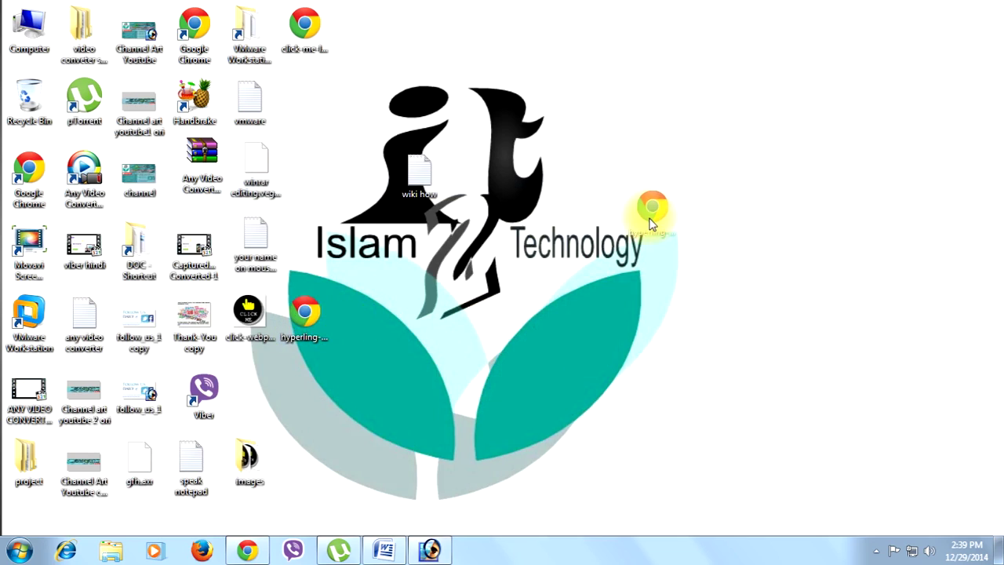
mouse_move(652, 214)
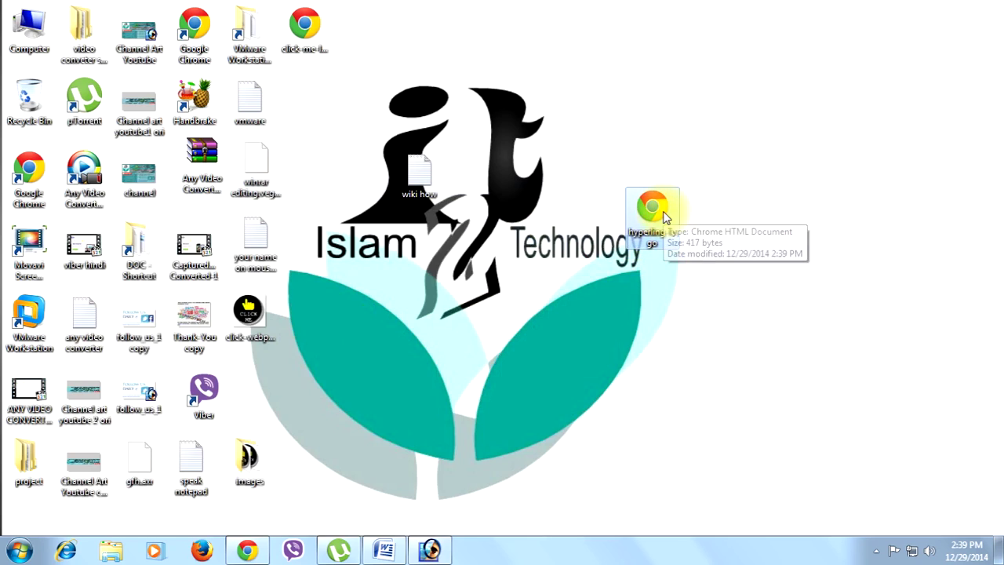
double_click(663, 214)
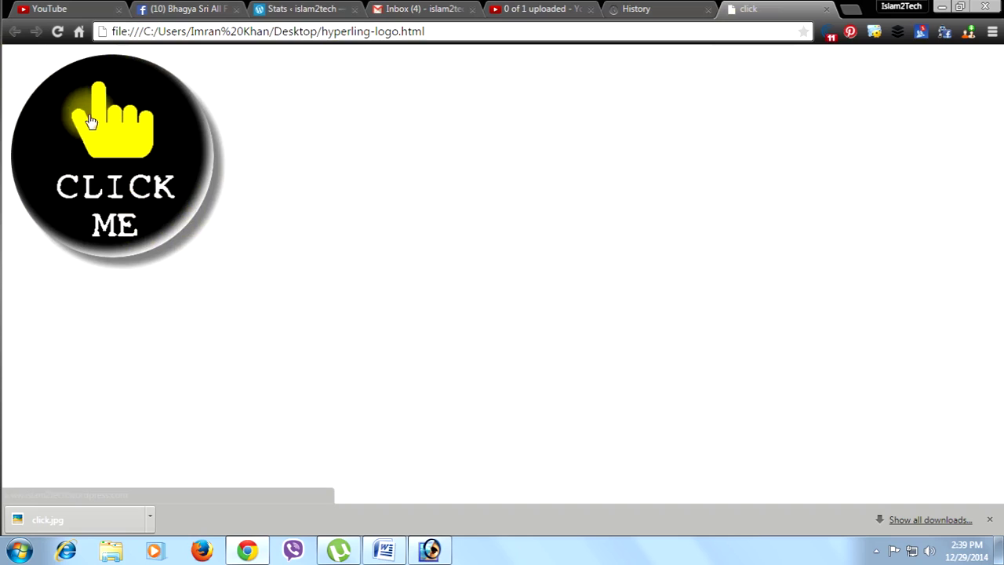
Click the CLICK ME image to reach islam2tech.wordpress.com, then scroll the blog down and back up
click(119, 171)
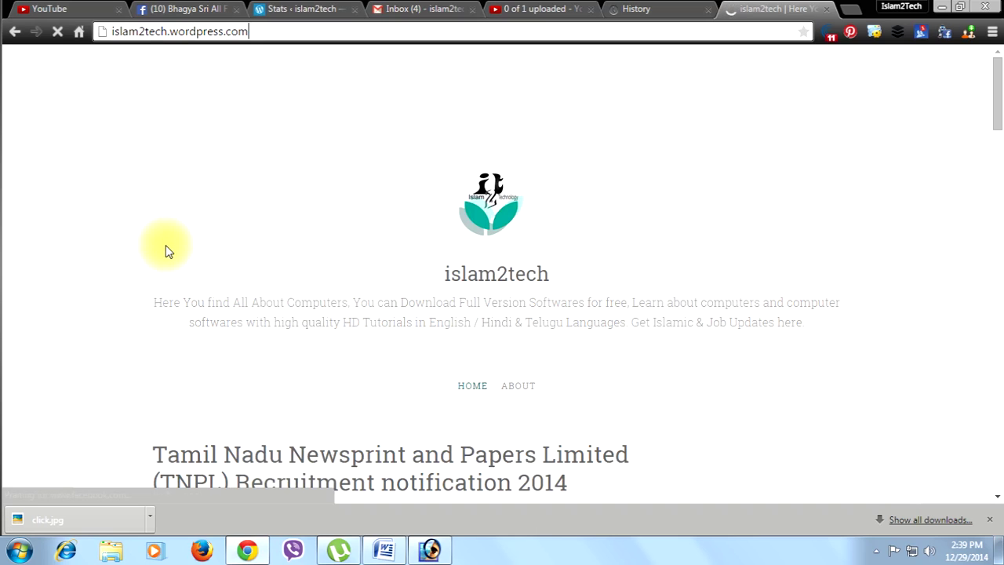
scroll(165, 262, down, 5)
scroll(165, 274, down, 4)
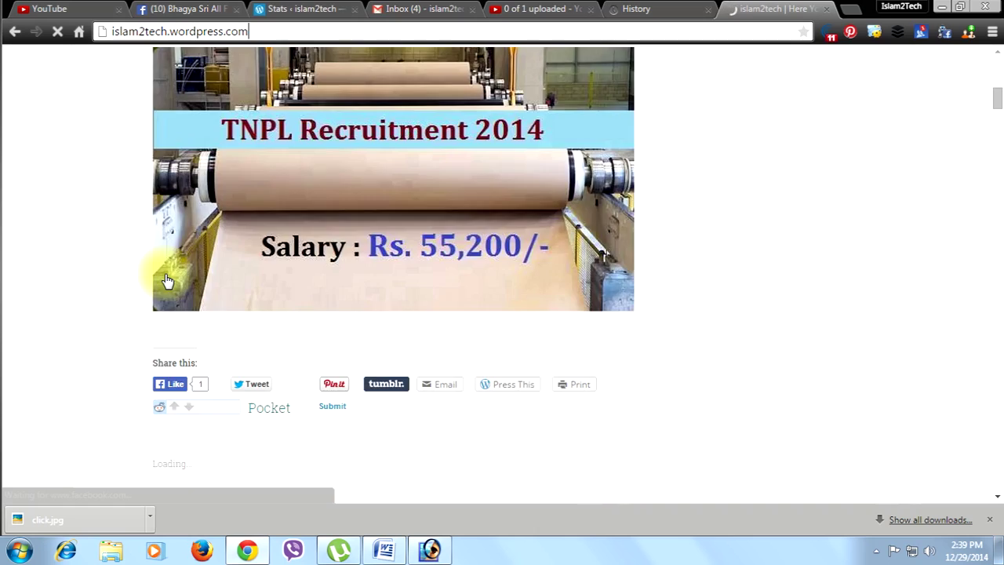
scroll(167, 278, down, 5)
scroll(170, 281, down, 5)
scroll(171, 281, down, 5)
scroll(170, 280, down, 4)
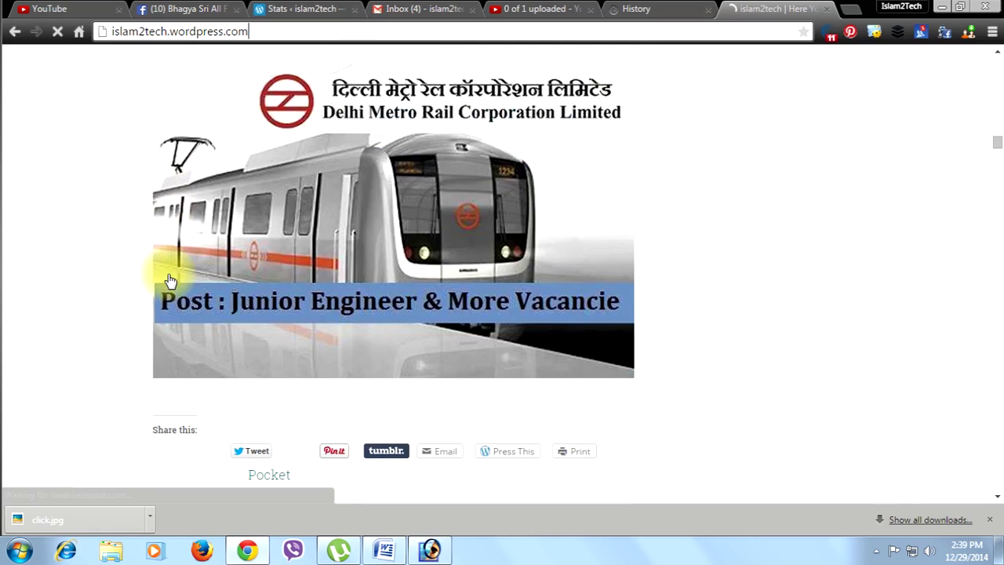
scroll(171, 281, up, 3)
scroll(170, 281, up, 5)
scroll(170, 281, up, 5)
scroll(171, 281, up, 5)
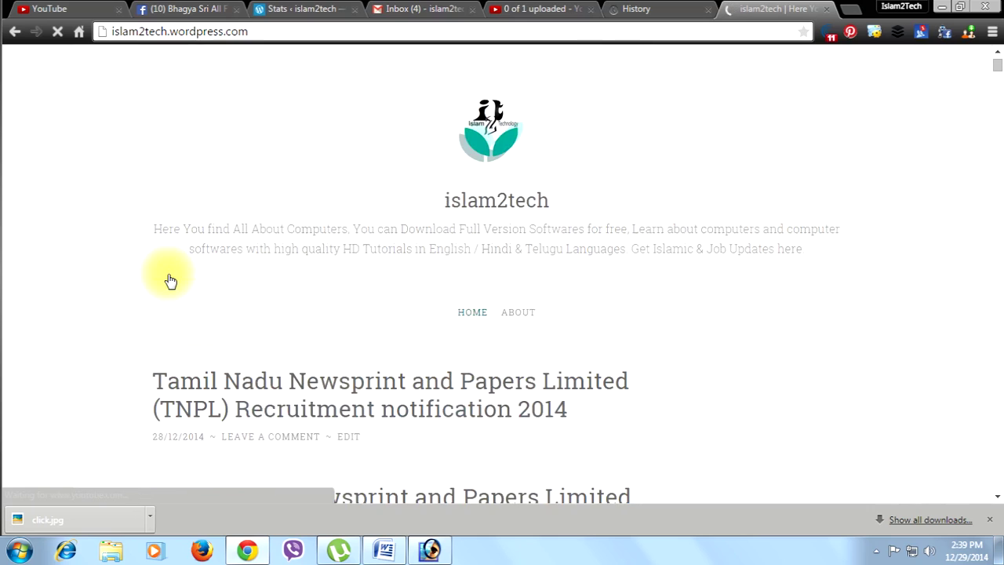